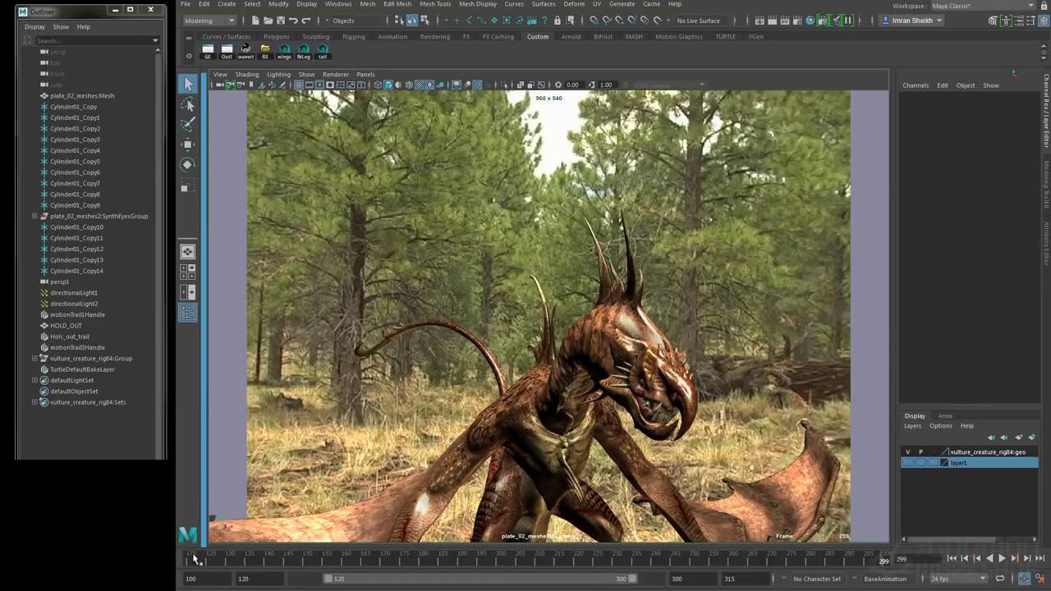
# Replay the creature animation from the start of the time range past frame 260.
pyautogui.click(225, 560)
pyautogui.hotkey('alt', 'v')
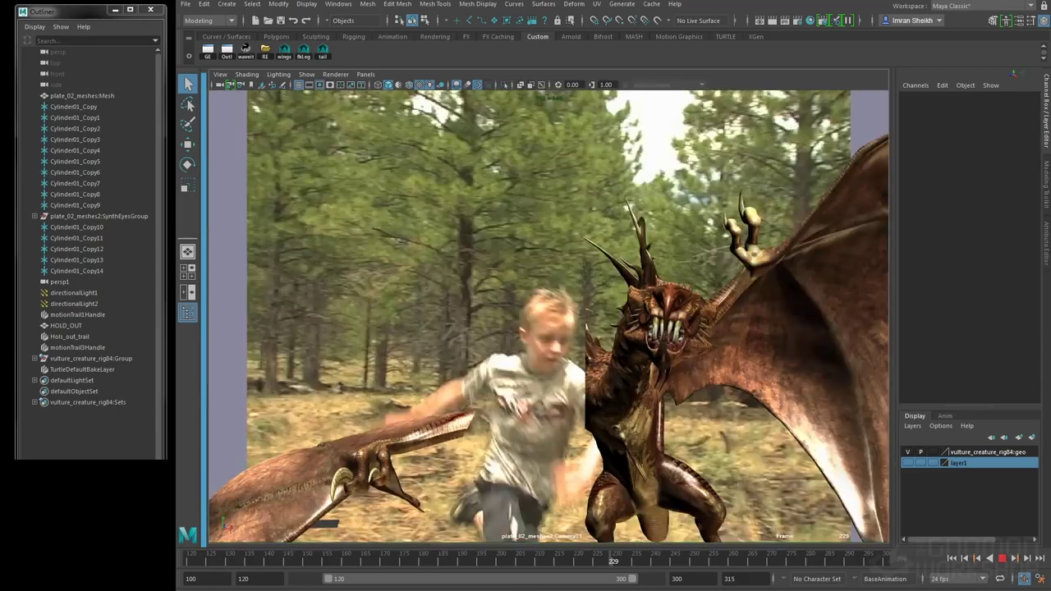
# Scrub the time slider back to frame 120.
pyautogui.moveTo(612, 562)
pyautogui.mouseDown()
pyautogui.moveTo(183, 563)
pyautogui.moveTo(257, 563)
pyautogui.mouseUp()
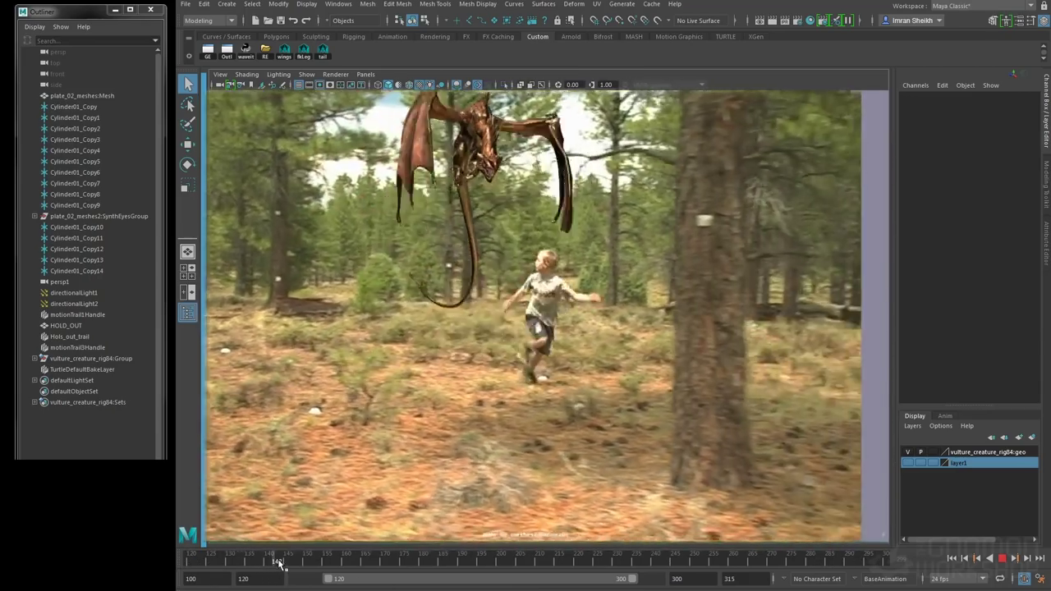